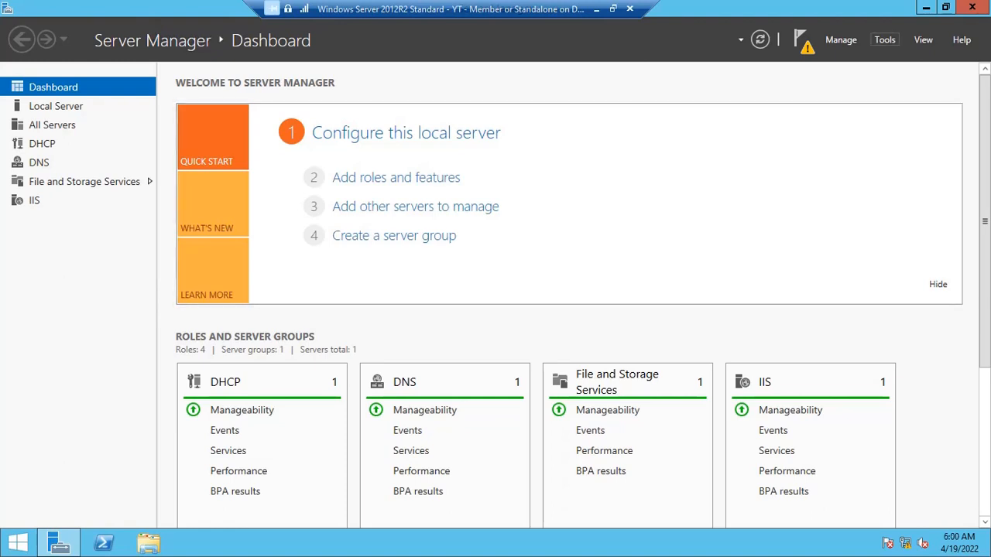
- Open the Services management console from Server Manager and glance over the list of local services
{"action": "left_click", "coordinate": [885, 39]}
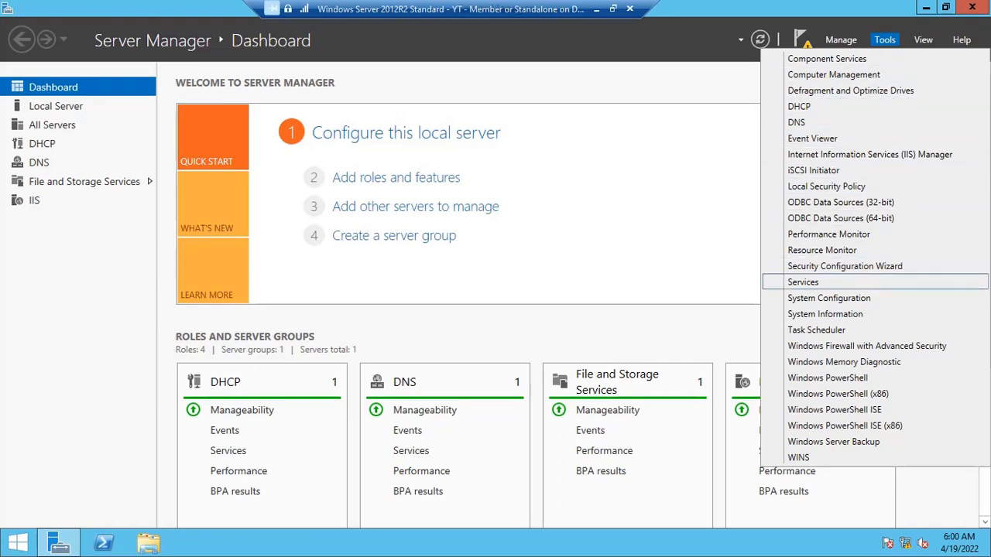
{"action": "left_click", "coordinate": [803, 282]}
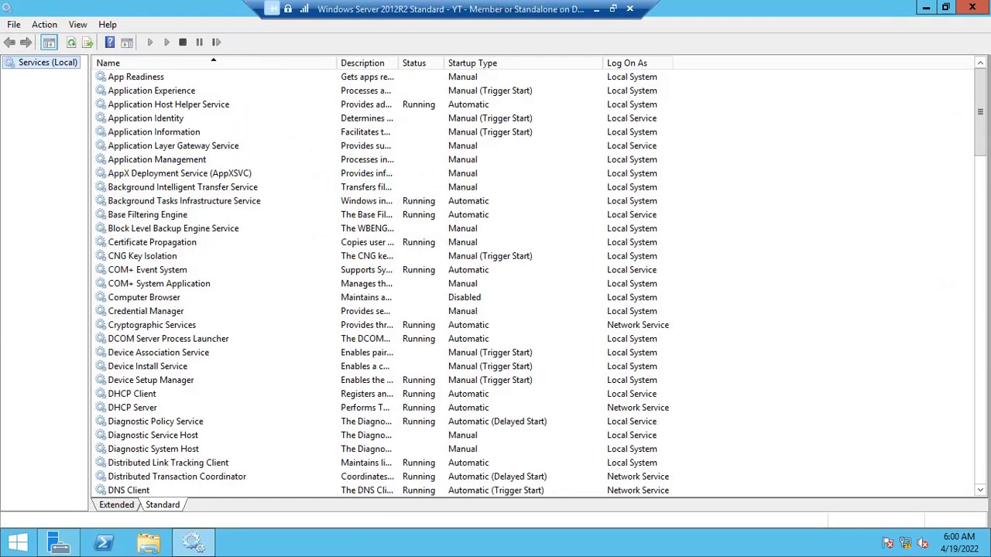
{"action": "left_click", "coordinate": [286, 160]}
{"action": "scroll", "coordinate": [287, 159], "scroll_direction": "down", "scroll_amount": 5}
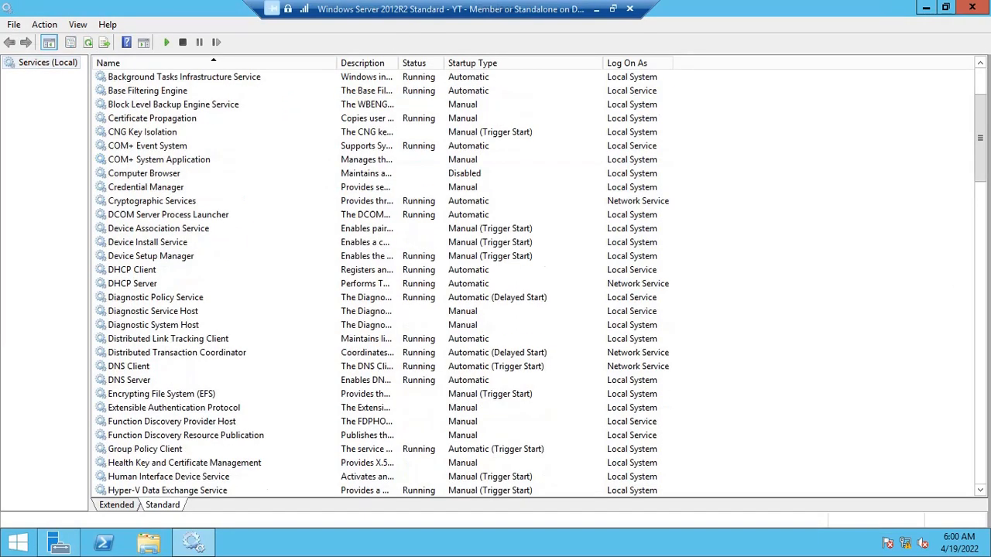
{"action": "scroll", "coordinate": [286, 160], "scroll_direction": "up", "scroll_amount": 5}
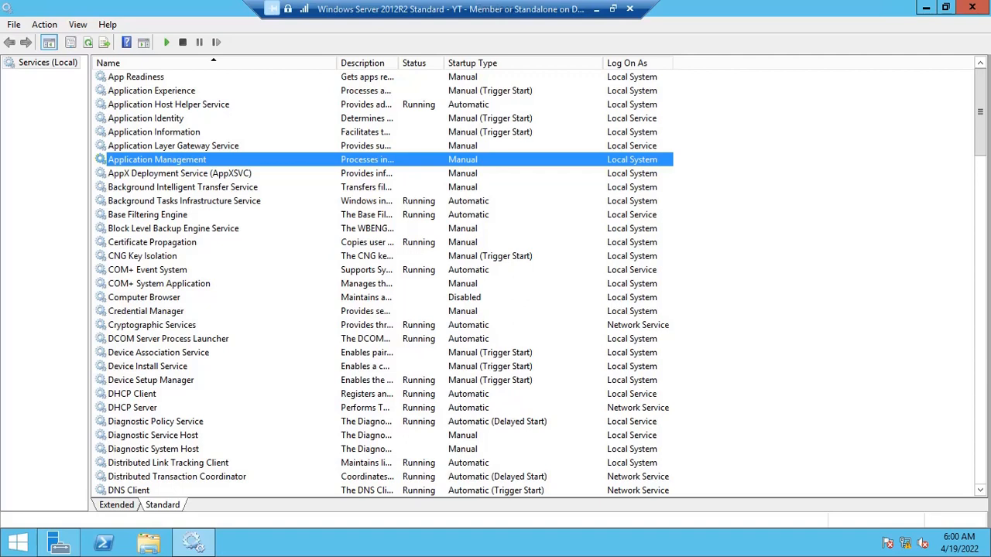
- Examine the status, startup type and log-on account of the services throughout the list
{"action": "left_click", "coordinate": [136, 76]}
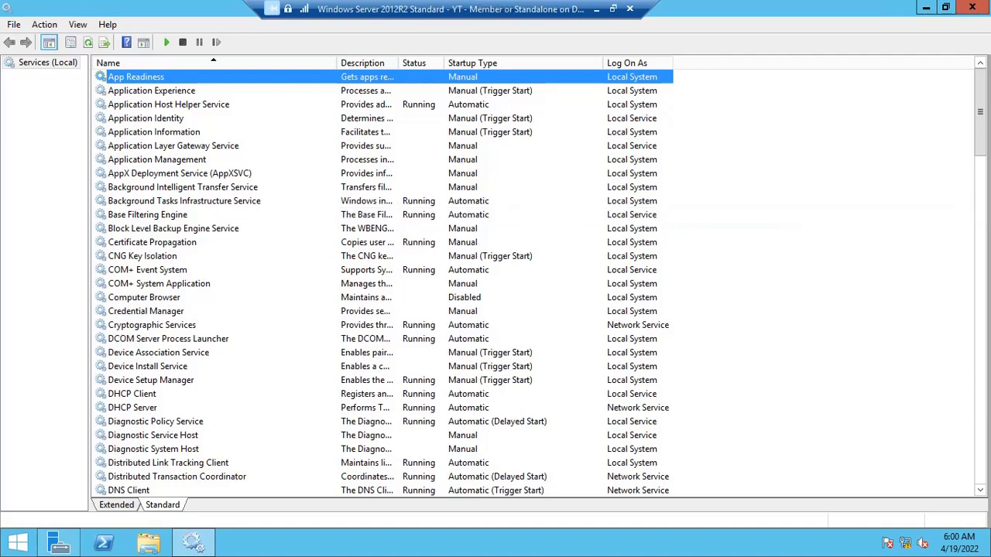
{"action": "left_click", "coordinate": [169, 104]}
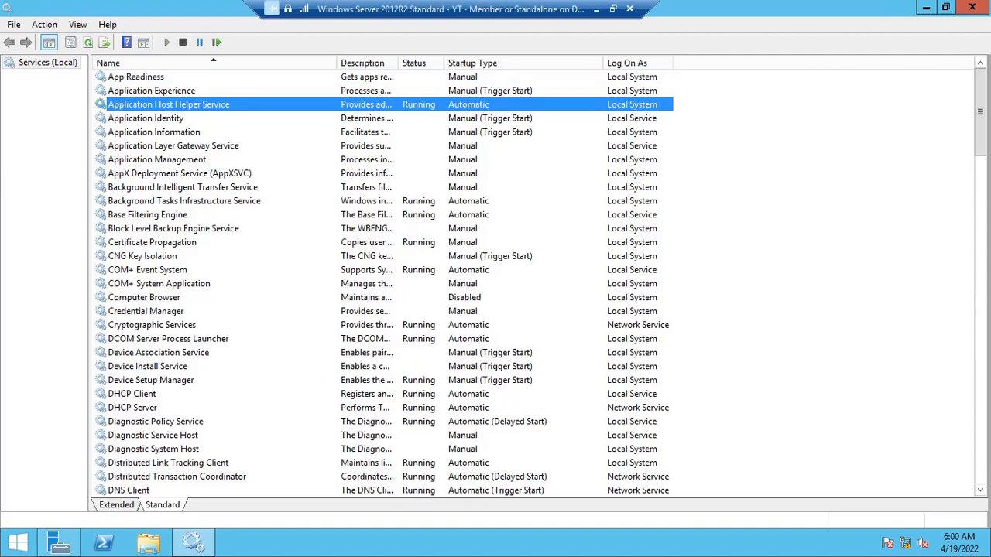
{"action": "scroll", "coordinate": [380, 279], "scroll_direction": "down", "scroll_amount": 20}
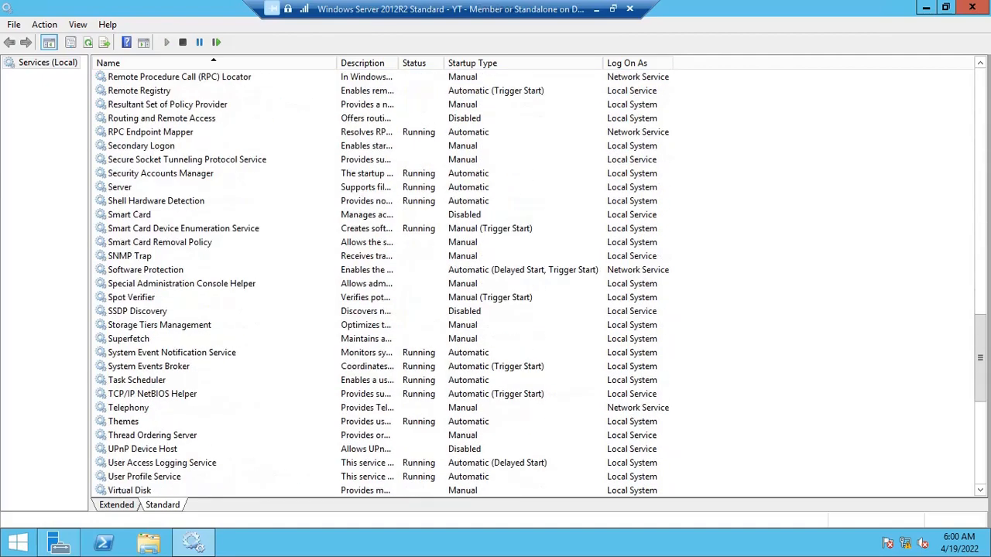
{"action": "scroll", "coordinate": [379, 278], "scroll_direction": "down", "scroll_amount": 4}
{"action": "left_click", "coordinate": [148, 132]}
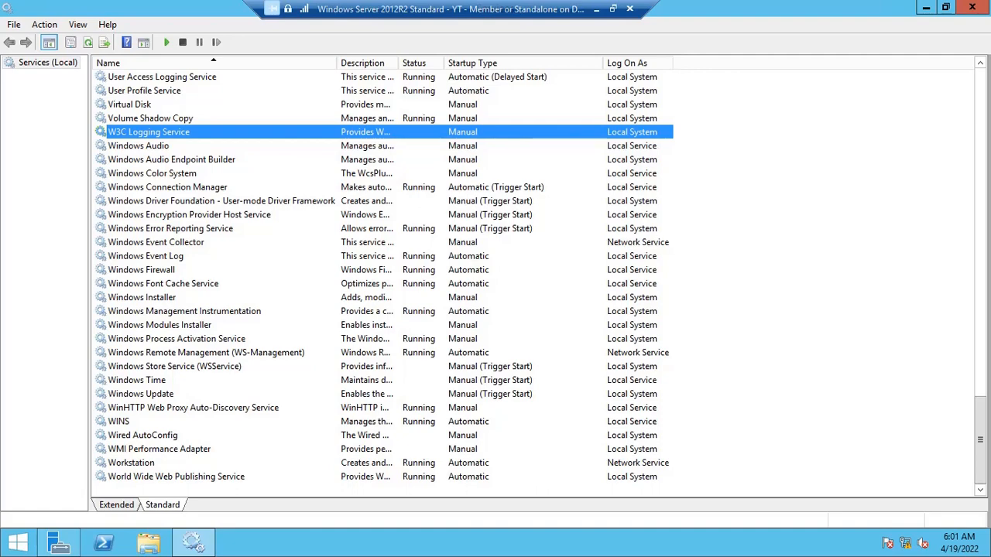
{"action": "scroll", "coordinate": [535, 279], "scroll_direction": "up", "scroll_amount": 2}
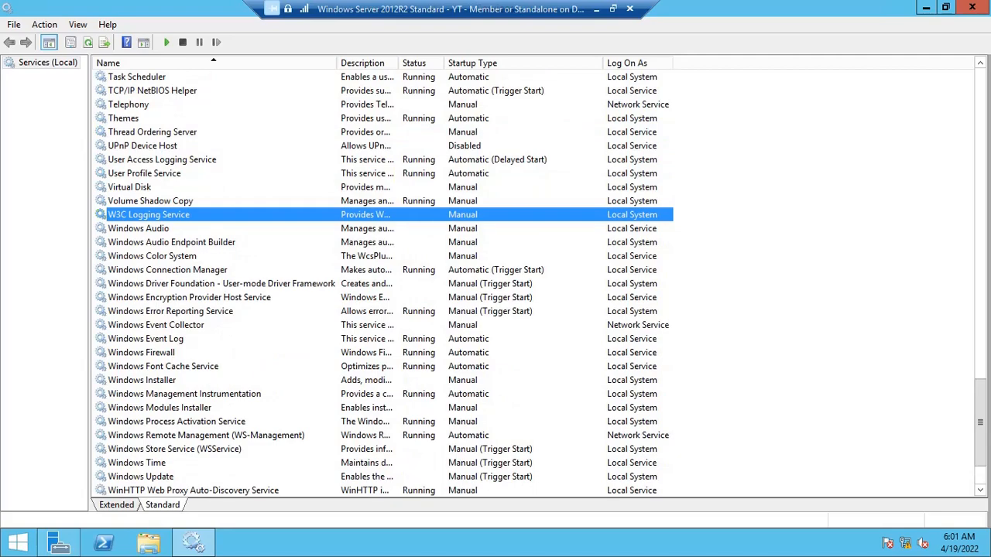
{"action": "scroll", "coordinate": [534, 278], "scroll_direction": "down", "scroll_amount": 2}
{"action": "scroll", "coordinate": [535, 279], "scroll_direction": "up", "scroll_amount": 15}
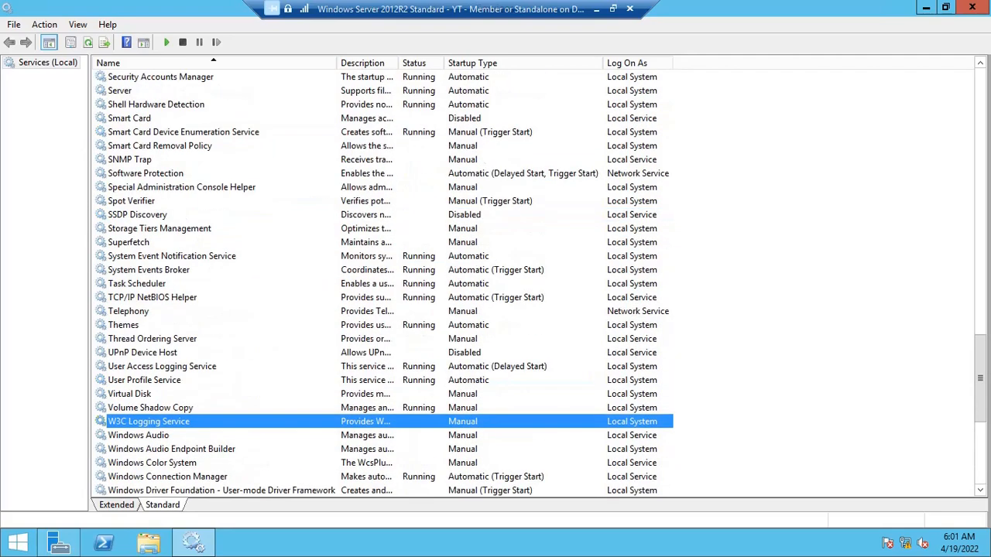
{"action": "scroll", "coordinate": [534, 279], "scroll_direction": "up", "scroll_amount": 6}
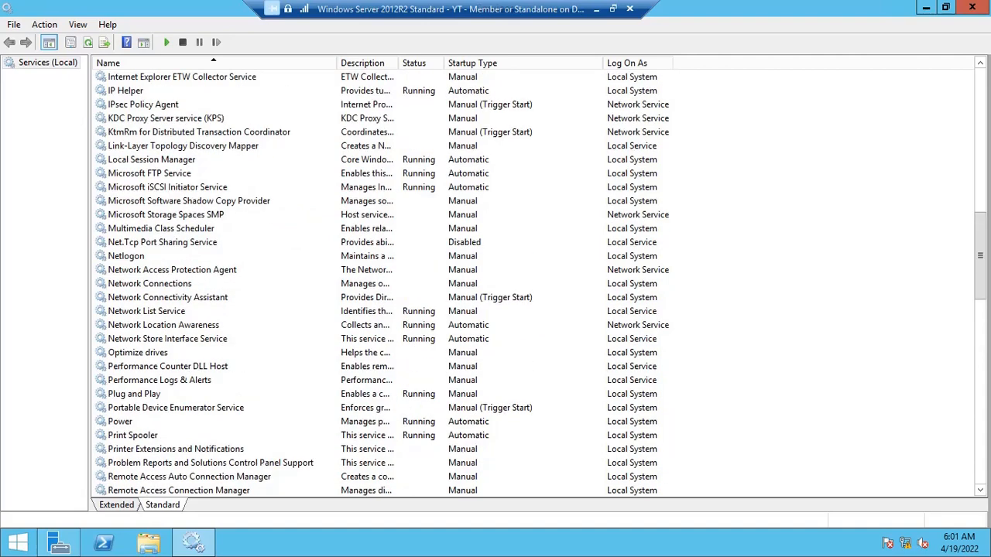
{"action": "scroll", "coordinate": [534, 279], "scroll_direction": "up", "scroll_amount": 6}
{"action": "scroll", "coordinate": [534, 279], "scroll_direction": "up", "scroll_amount": 8}
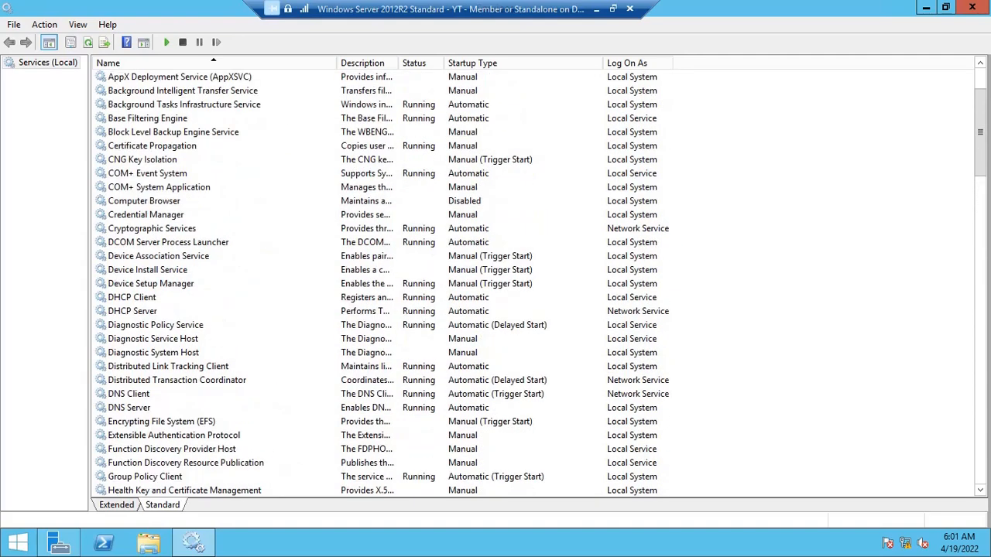
- Open the DHCP Server service's properties and try the Automatic (Delayed Start) and Automatic startup types
{"action": "double_click", "coordinate": [132, 311]}
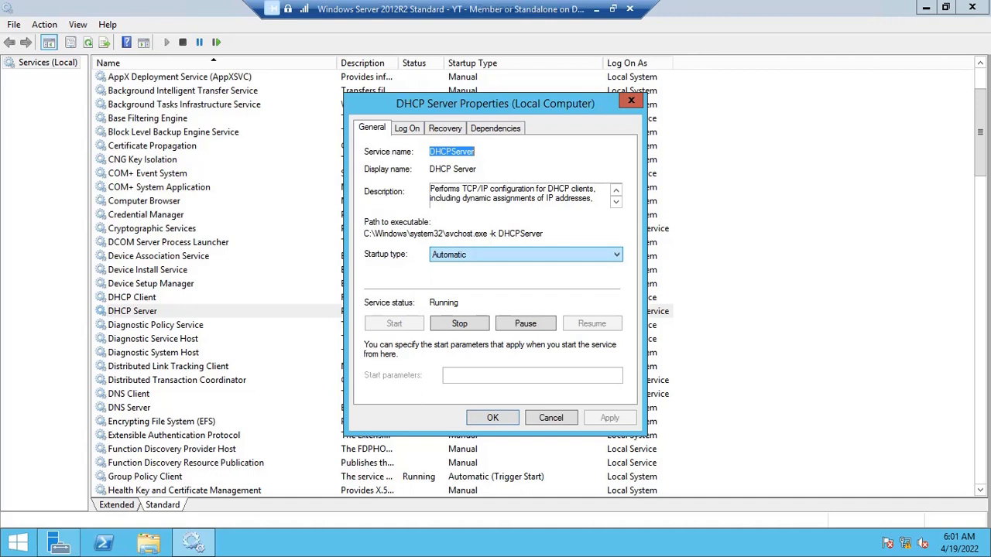
{"action": "left_click", "coordinate": [526, 254]}
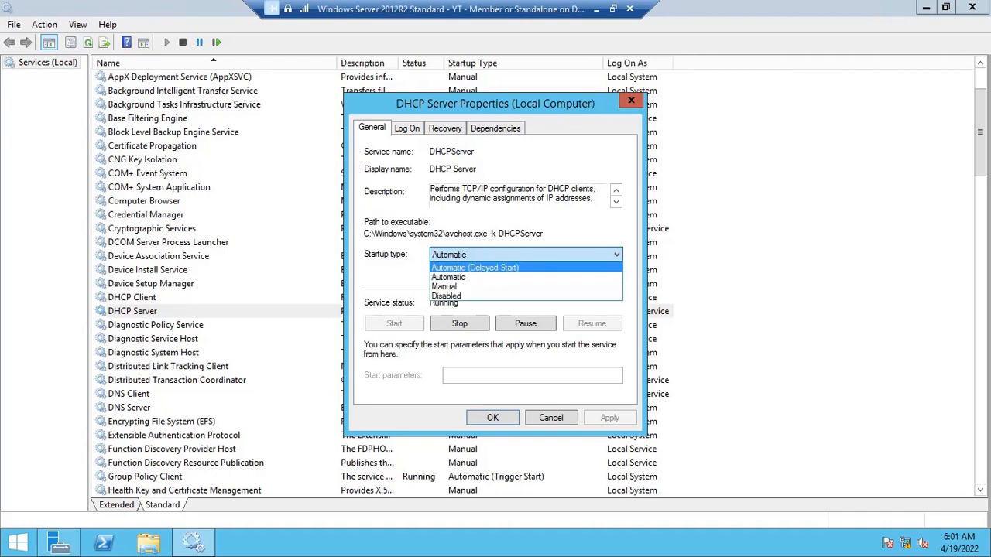
{"action": "left_click", "coordinate": [474, 267]}
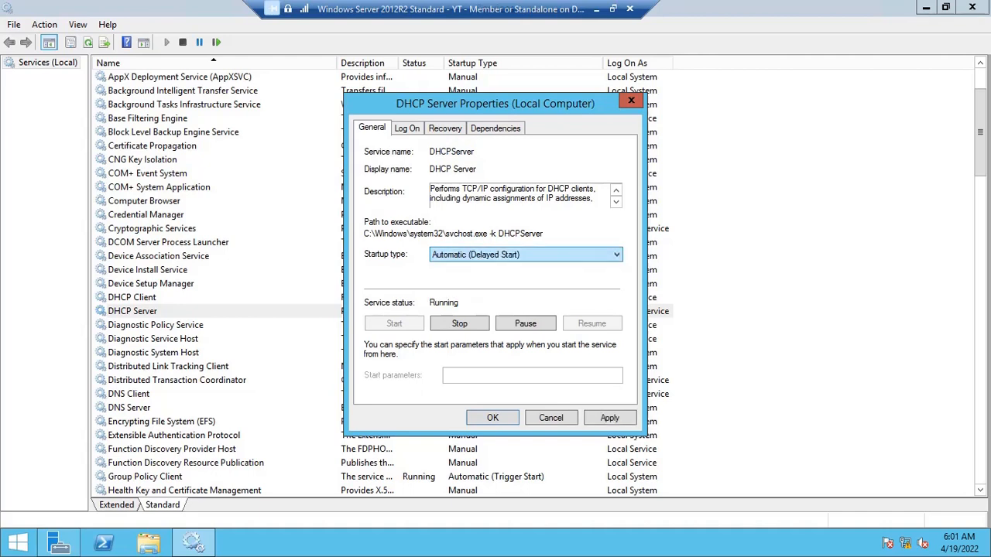
{"action": "left_click", "coordinate": [525, 255]}
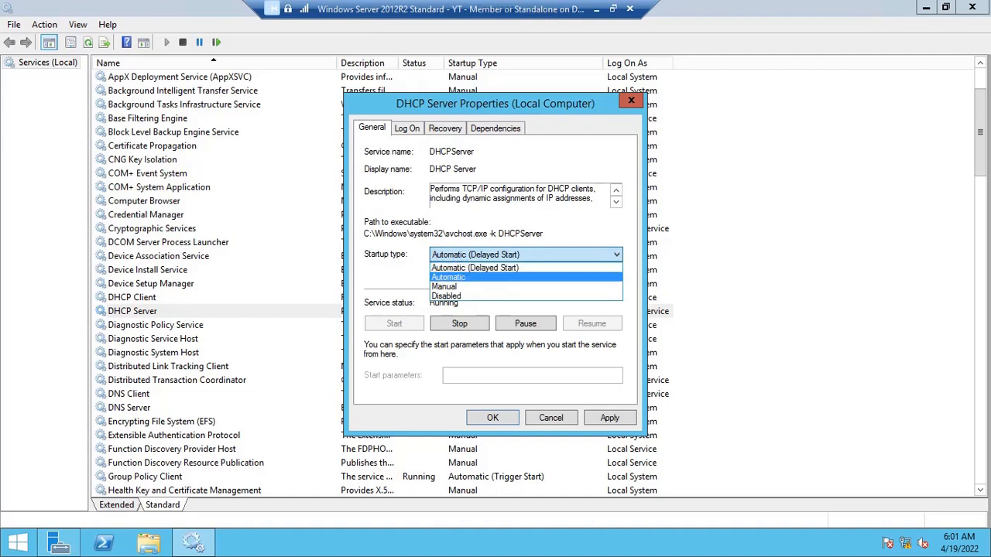
{"action": "left_click", "coordinate": [448, 276]}
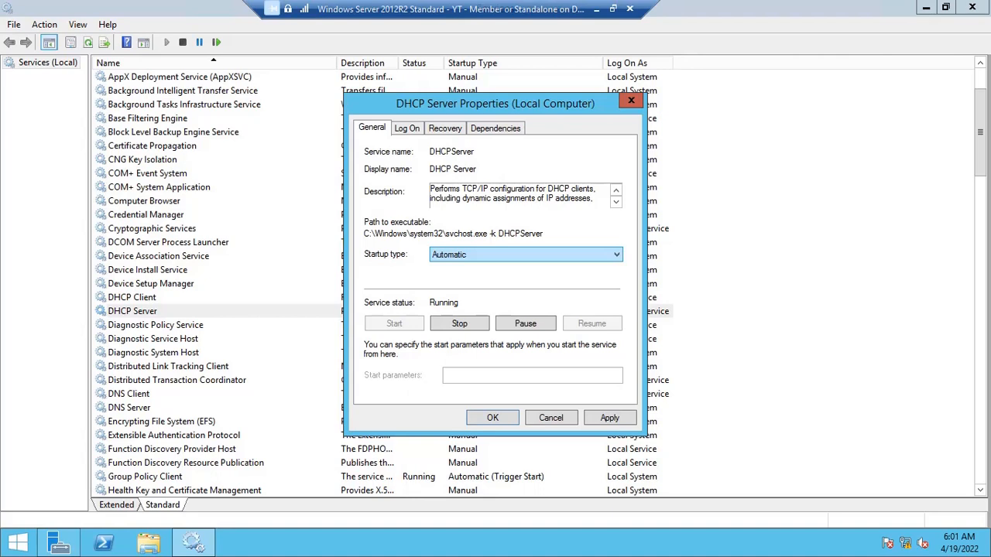
- Set the DHCP Server service's startup type to Disabled without applying it
{"action": "left_click", "coordinate": [527, 255]}
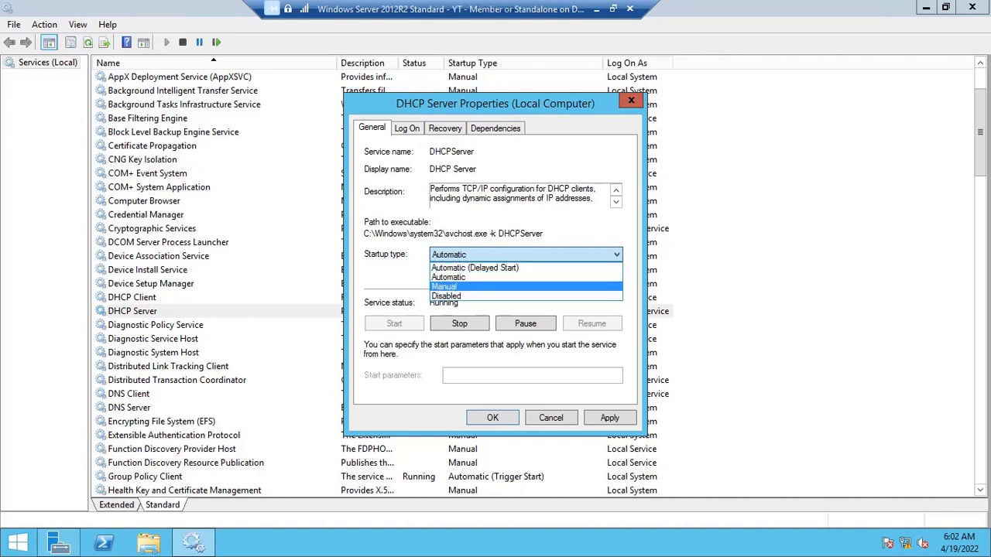
{"action": "left_click", "coordinate": [473, 297]}
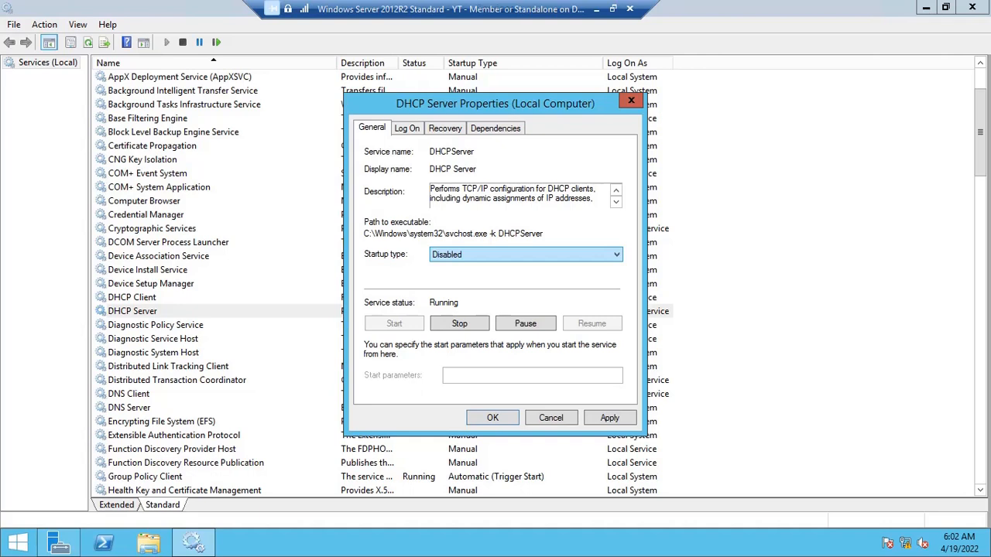
{"action": "left_click", "coordinate": [527, 255]}
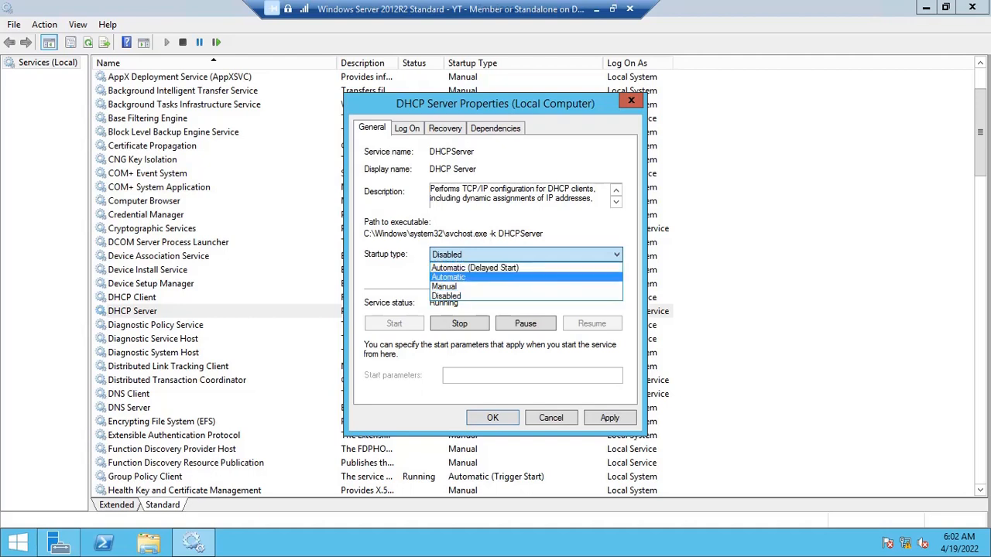
{"action": "left_click", "coordinate": [495, 296]}
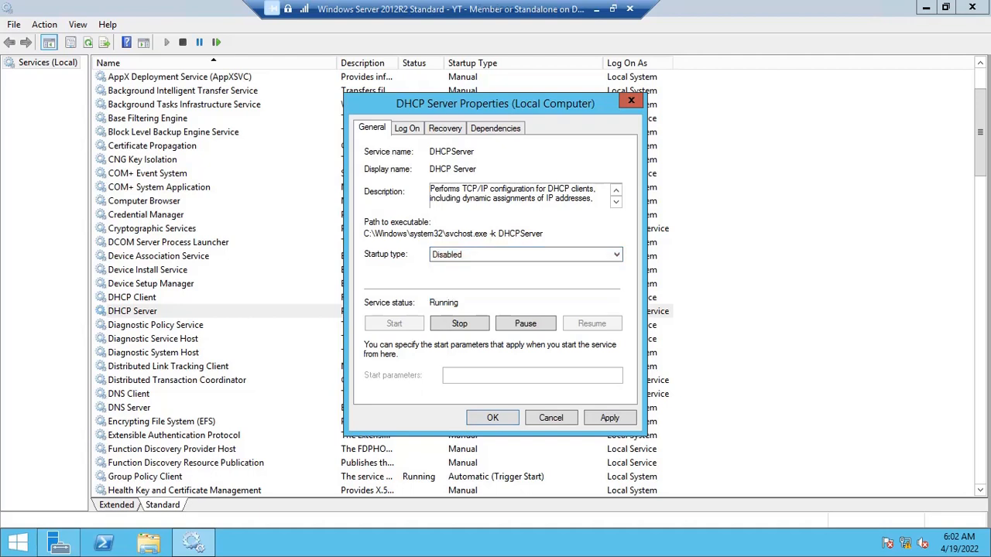
- Examine the DHCP Server service's log-on account settings and each system component it depends on
{"action": "left_click", "coordinate": [407, 128]}
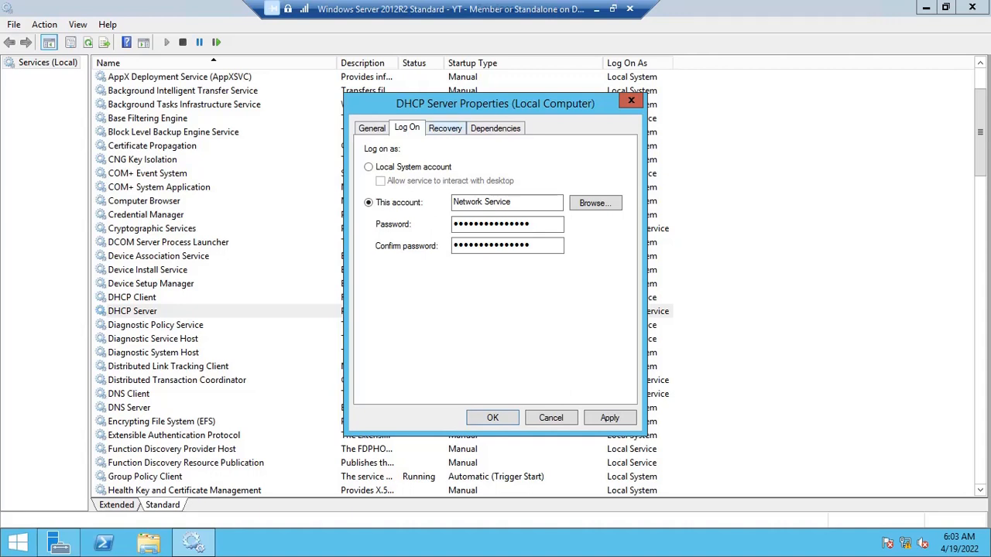
{"action": "left_click", "coordinate": [495, 129]}
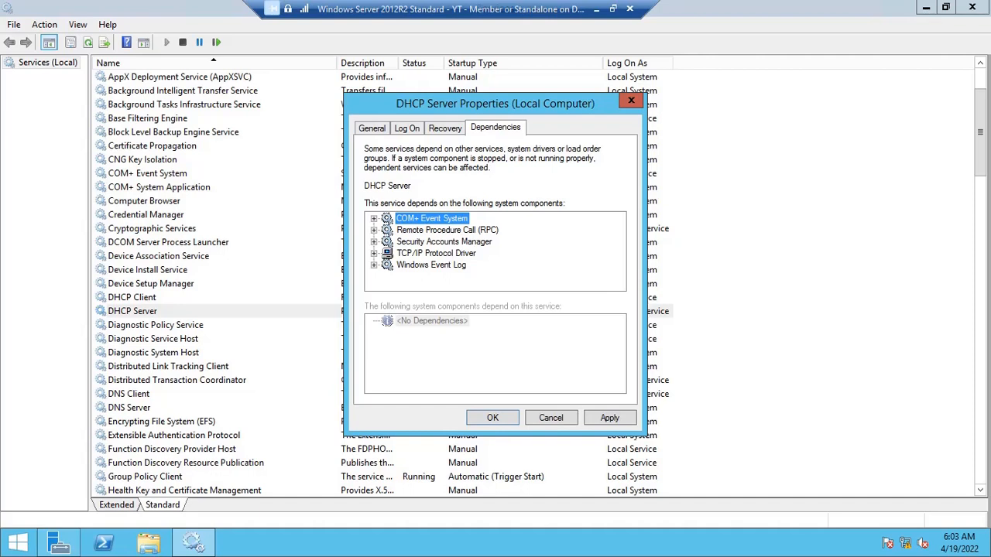
{"action": "left_click", "coordinate": [431, 265]}
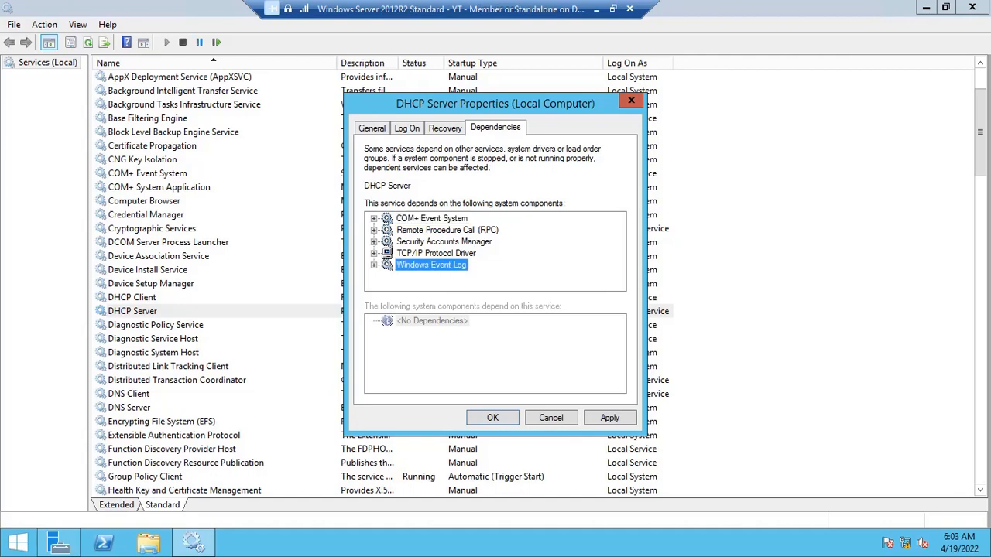
{"action": "left_click", "coordinate": [436, 254]}
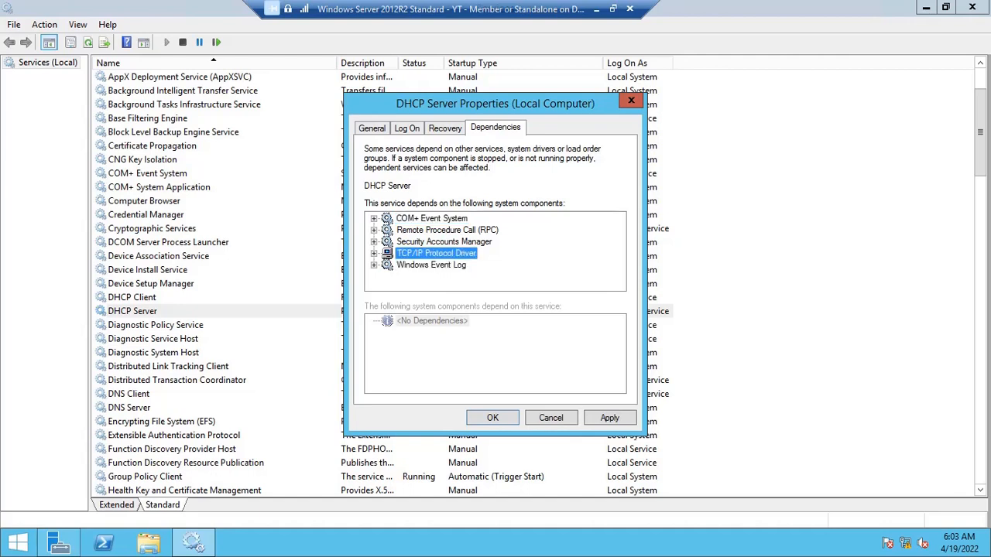
{"action": "left_click", "coordinate": [444, 242]}
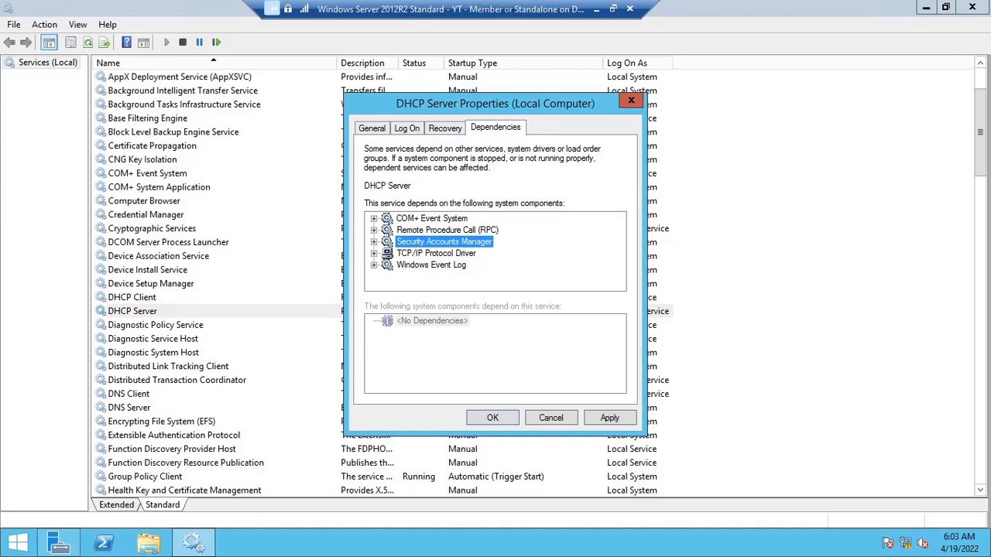
{"action": "left_click", "coordinate": [448, 229]}
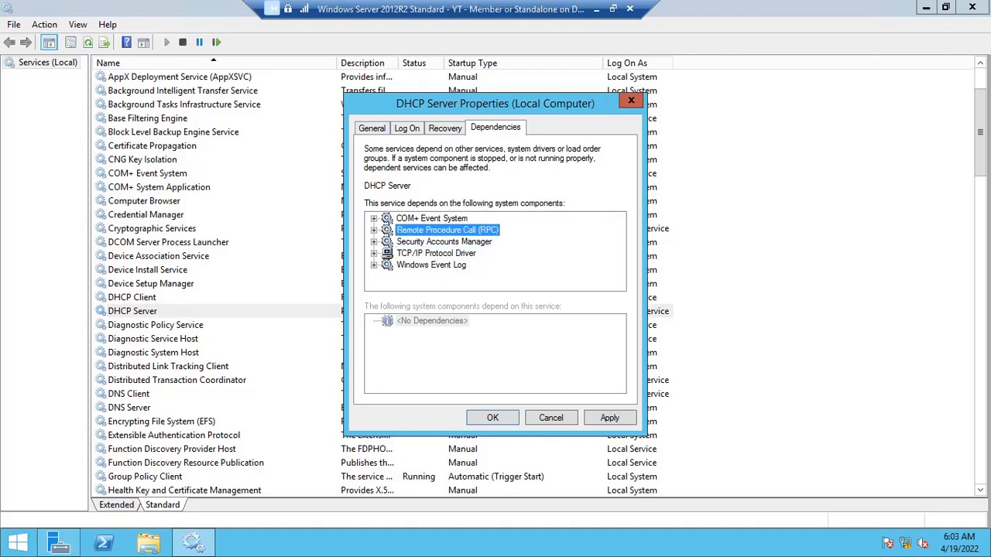
{"action": "left_click", "coordinate": [432, 219]}
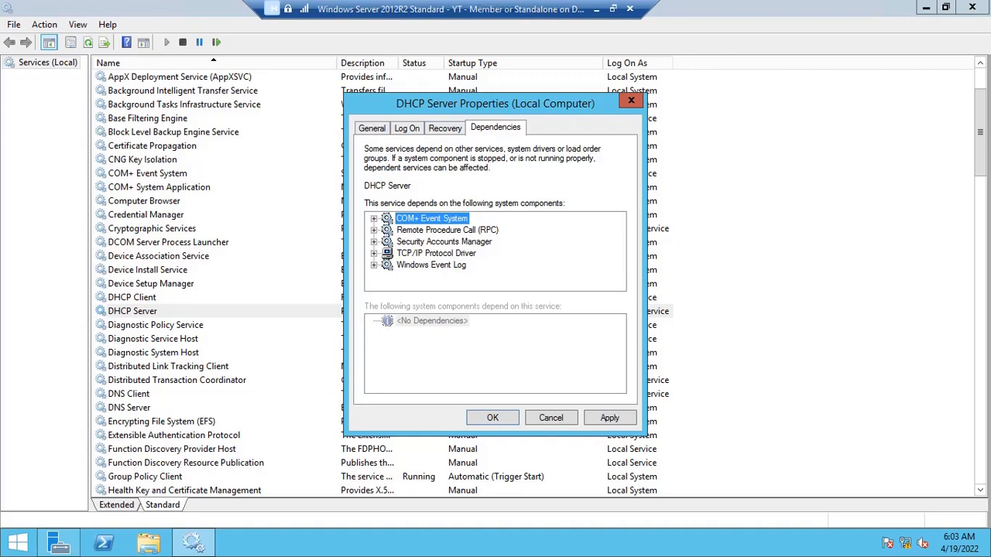
{"action": "left_click", "coordinate": [447, 230]}
{"action": "left_click", "coordinate": [444, 242]}
{"action": "key", "text": "Down"}
{"action": "key", "text": "Down"}
{"action": "key", "text": "Up"}
{"action": "key", "text": "Up"}
{"action": "key", "text": "Up"}
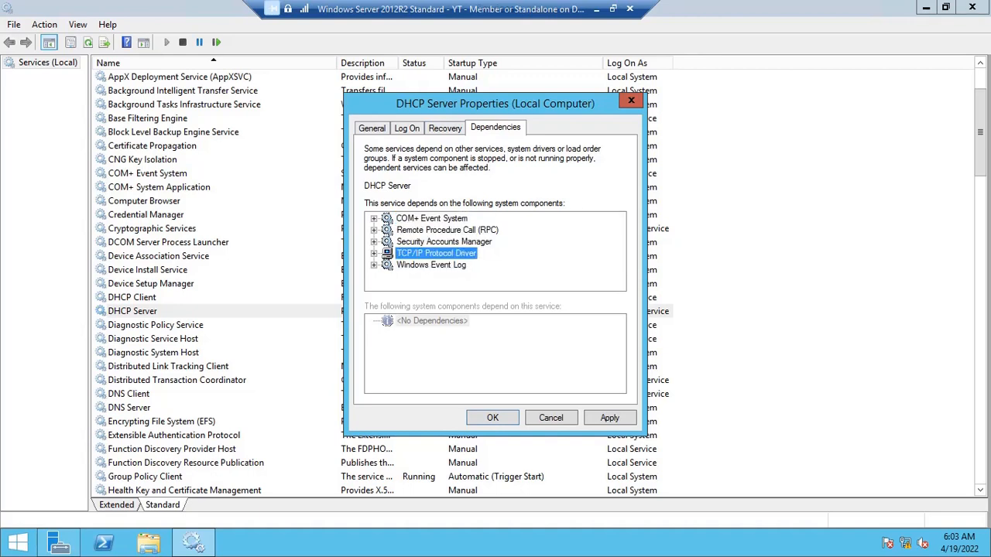
{"action": "key", "text": "Up"}
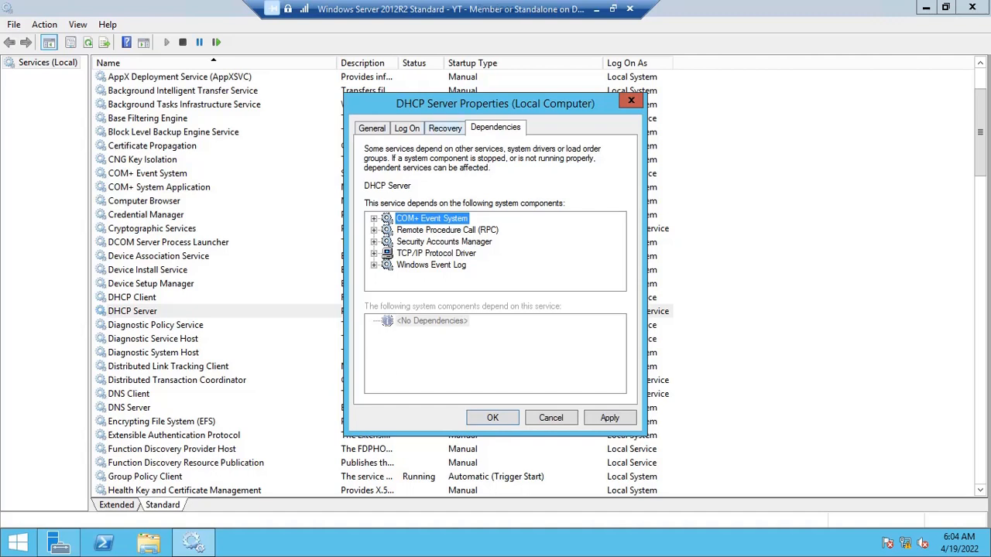
- Review the DHCP Server service's failure recovery actions and close its properties without saving changes
{"action": "left_click", "coordinate": [445, 128]}
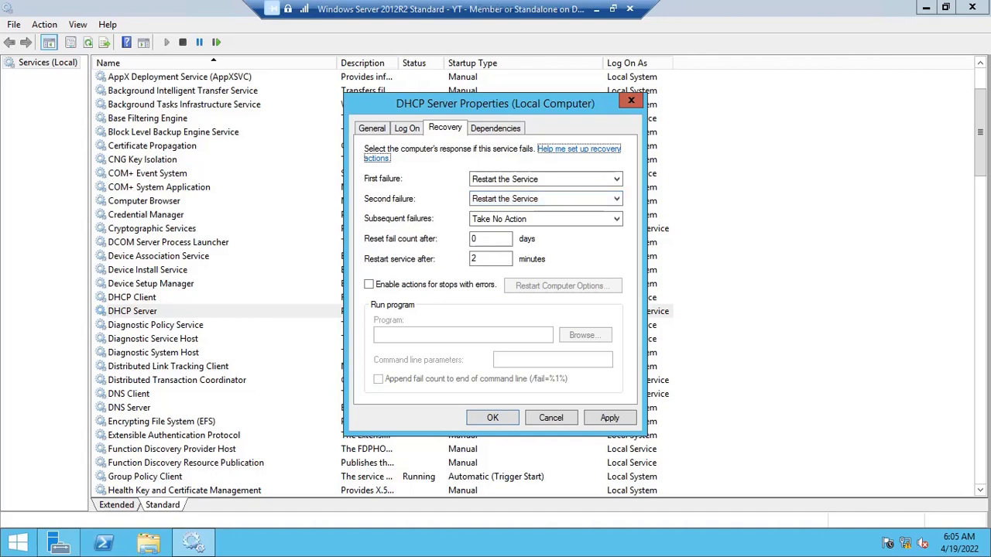
{"action": "left_click", "coordinate": [551, 418]}
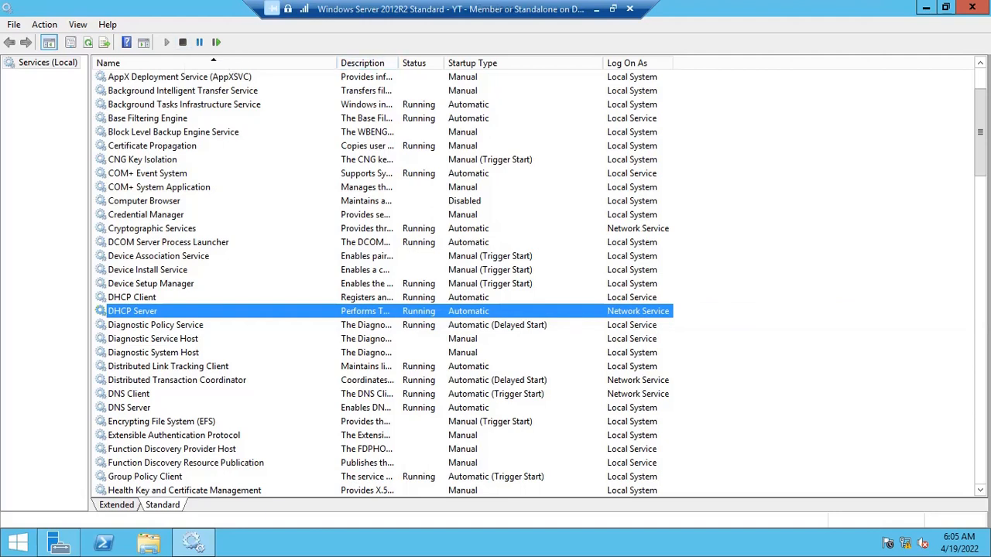
- Stop the DHCP Server service and start it again
{"action": "left_click", "coordinate": [183, 41]}
{"action": "left_click", "coordinate": [133, 297]}
{"action": "left_click", "coordinate": [133, 312]}
{"action": "right_click", "coordinate": [412, 310]}
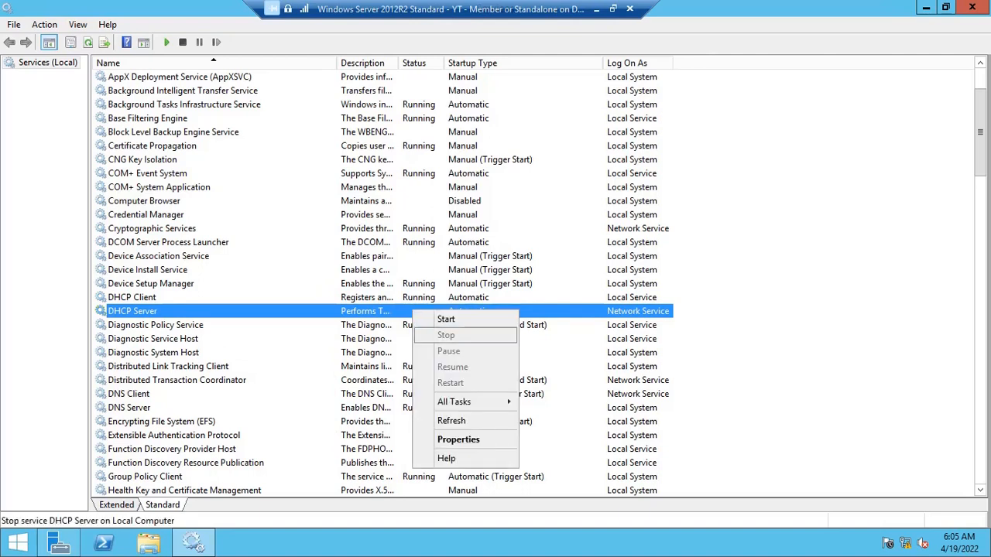
{"action": "left_click", "coordinate": [448, 319]}
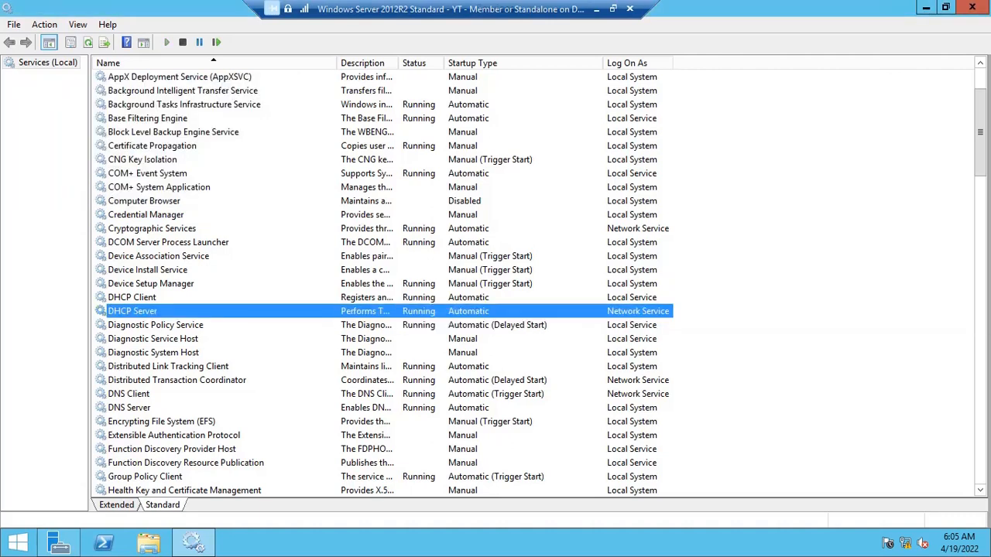
- Pause the DHCP Server service and resume it
{"action": "right_click", "coordinate": [449, 310]}
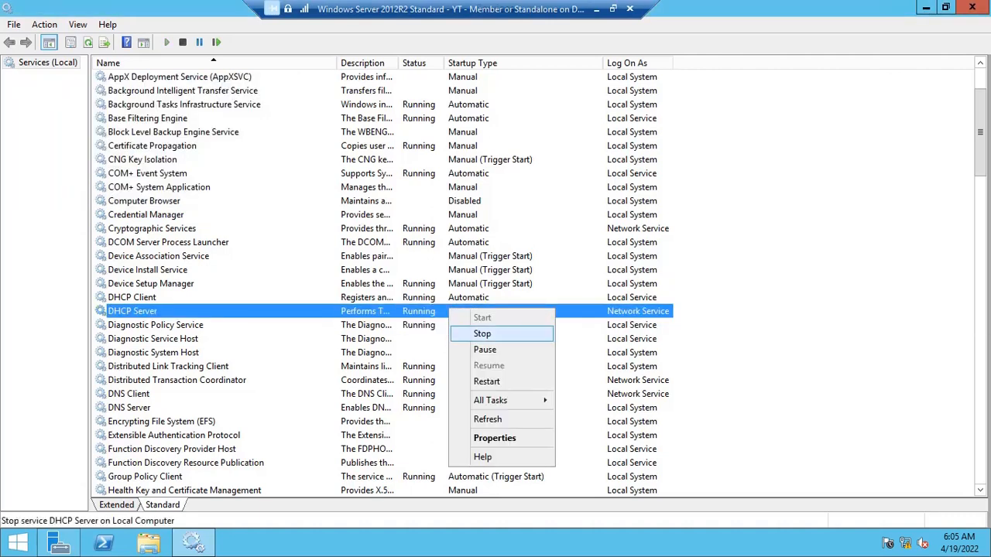
{"action": "left_click", "coordinate": [484, 349]}
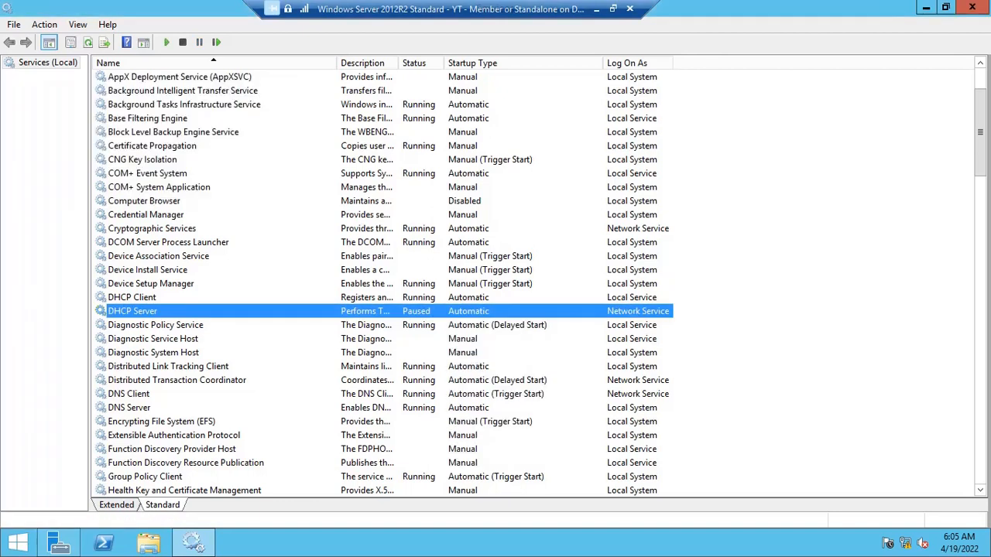
{"action": "right_click", "coordinate": [451, 310]}
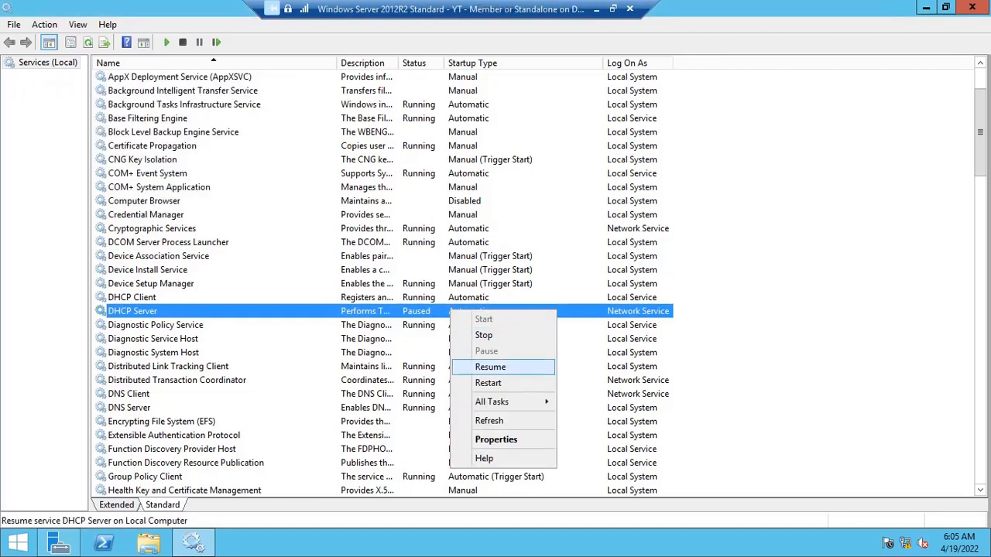
{"action": "left_click", "coordinate": [473, 366]}
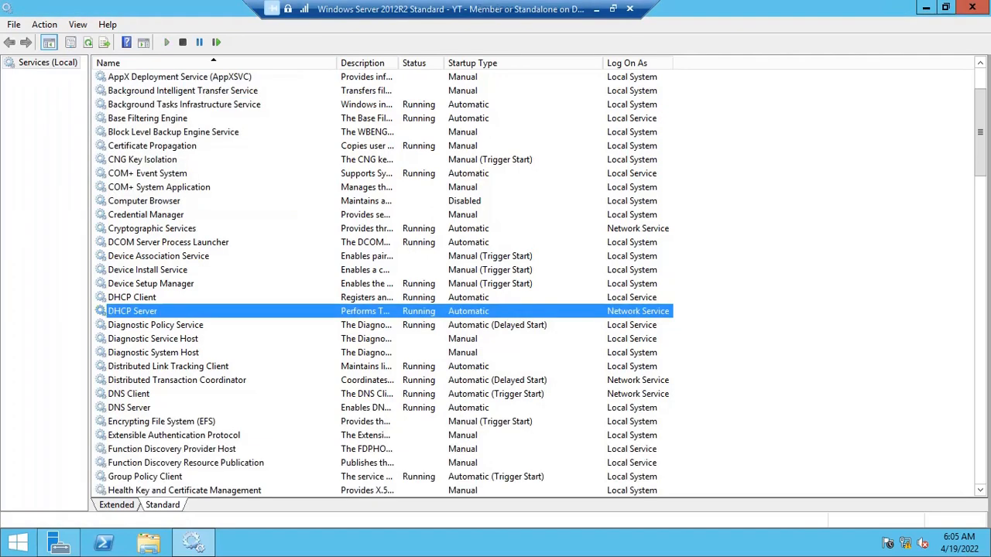
- Restart the DHCP Server service
{"action": "right_click", "coordinate": [408, 311]}
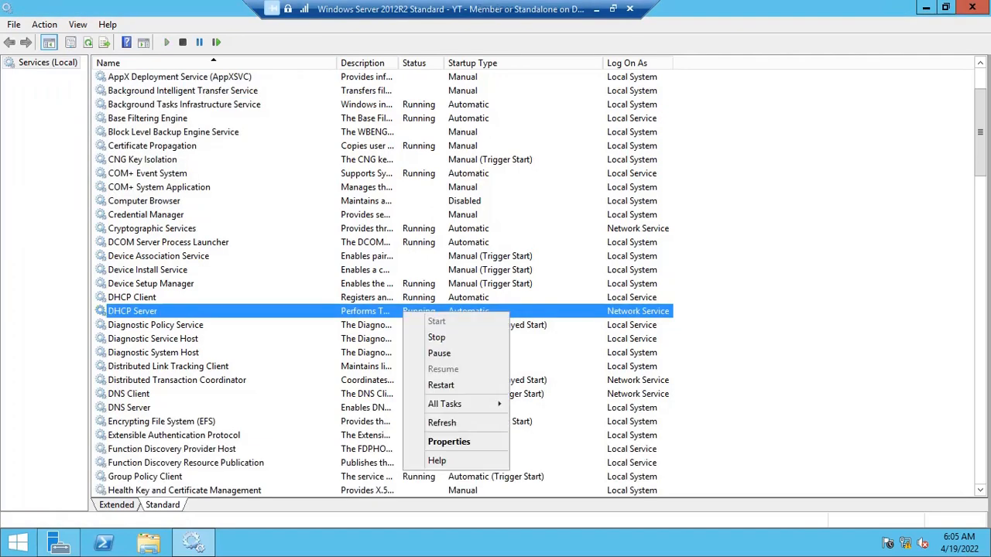
{"action": "left_click", "coordinate": [446, 386]}
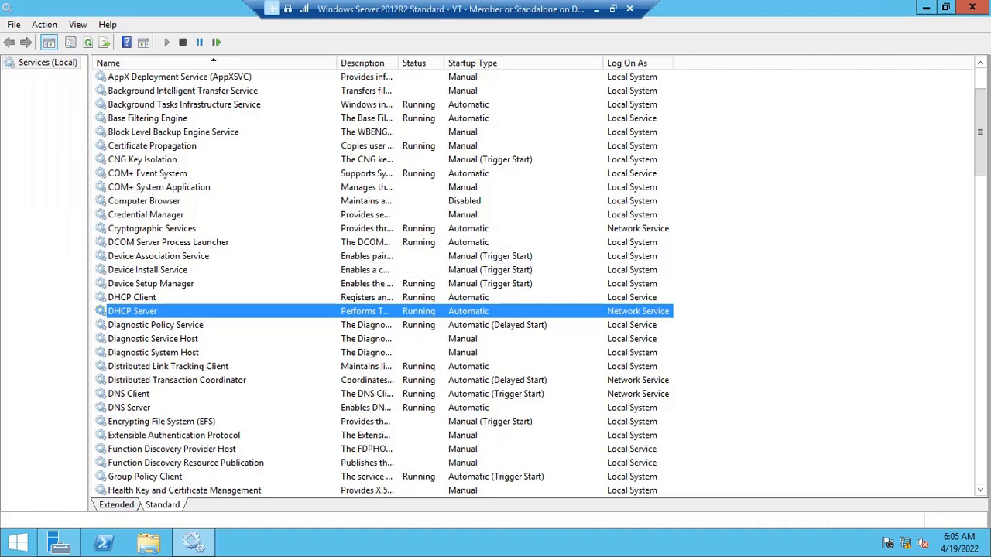
- Check which control tasks are available for the DNS Server service without running any of them
{"action": "left_click", "coordinate": [129, 408]}
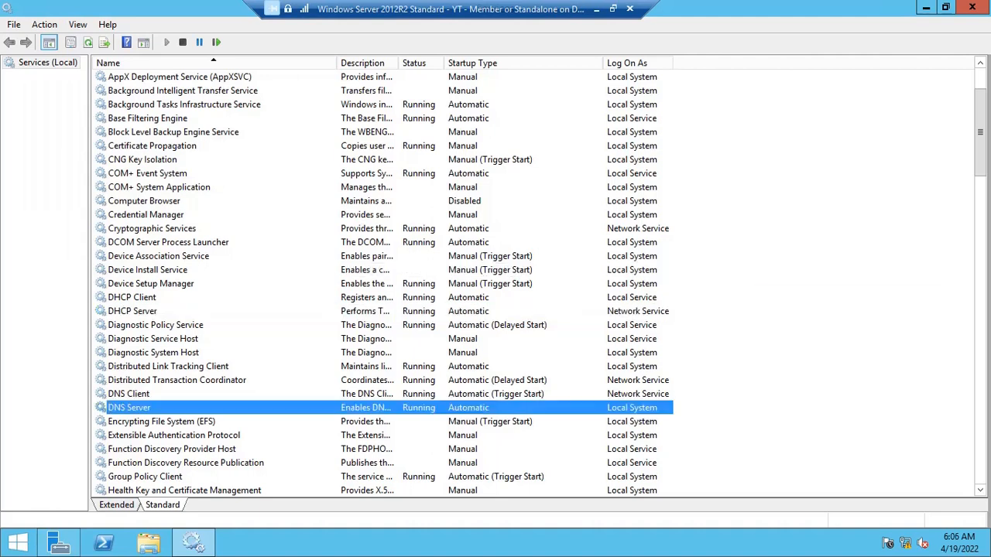
{"action": "right_click", "coordinate": [419, 245]}
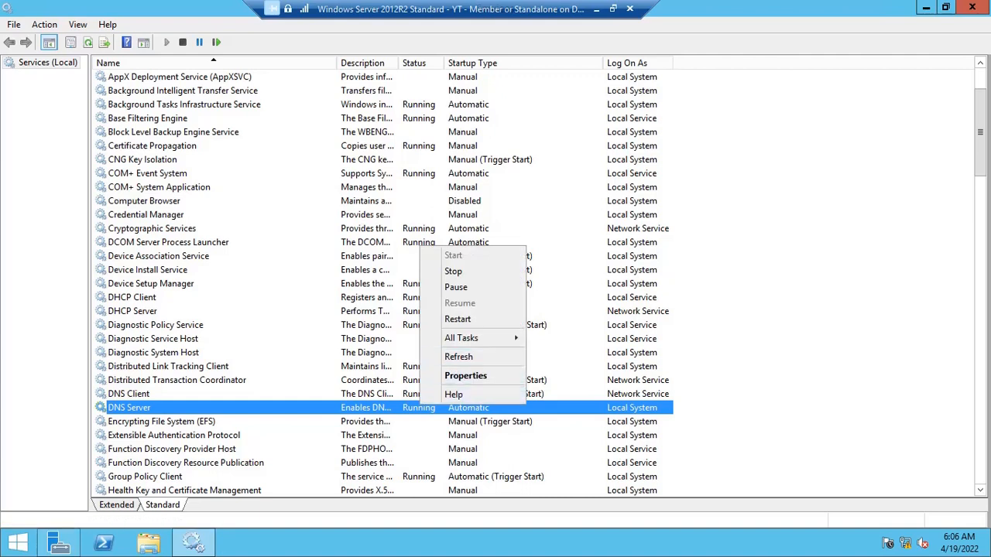
{"action": "mouse_move", "coordinate": [465, 338]}
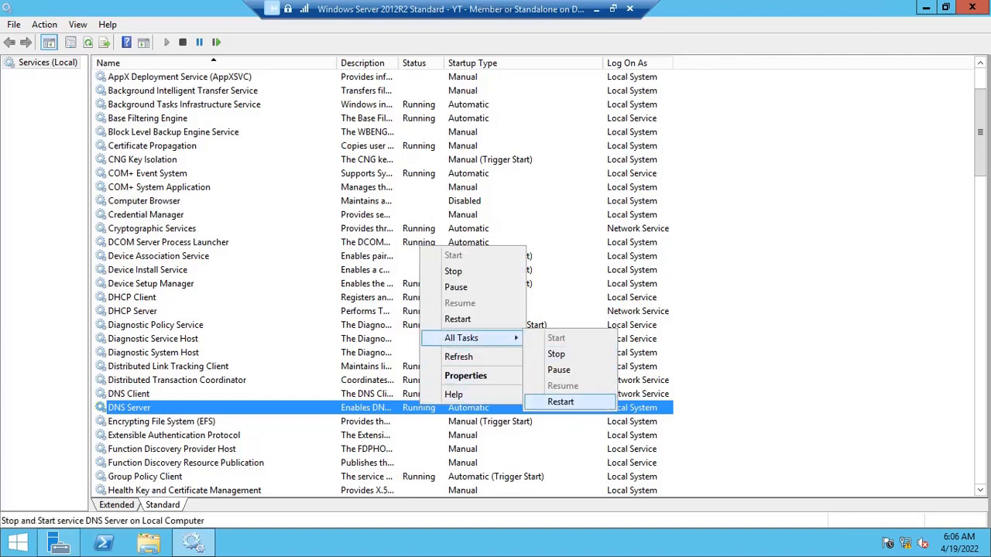
{"action": "left_click", "coordinate": [534, 215]}
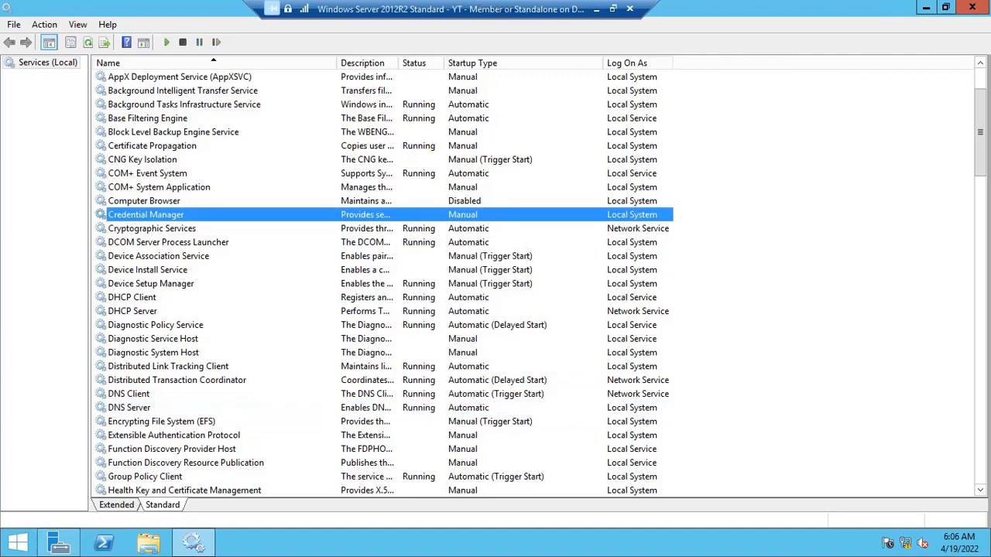
- Widen the console tree pane slightly beside the services list
{"action": "scroll", "coordinate": [364, 124], "scroll_direction": "down", "scroll_amount": 17}
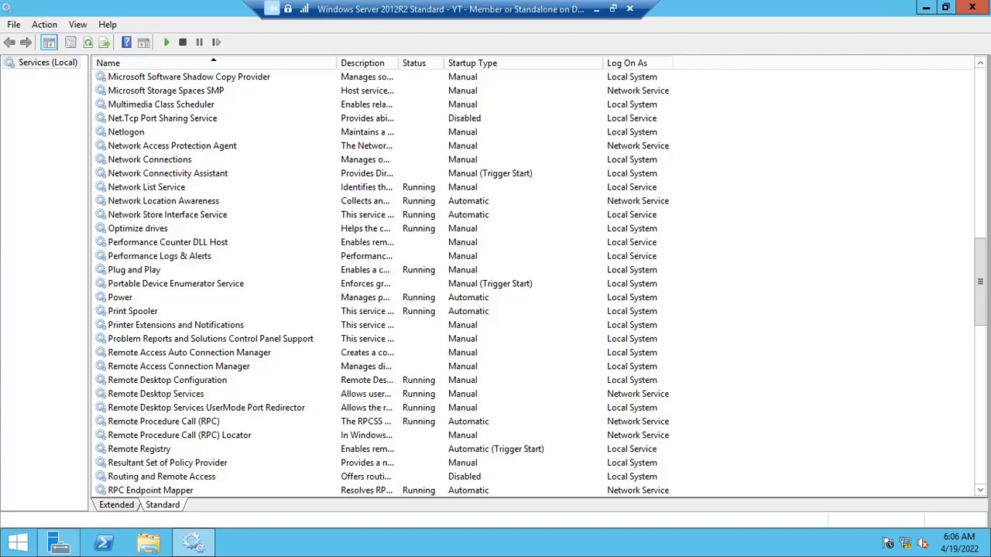
{"action": "left_click_drag", "start_coordinate": [89, 170], "coordinate": [111, 170]}
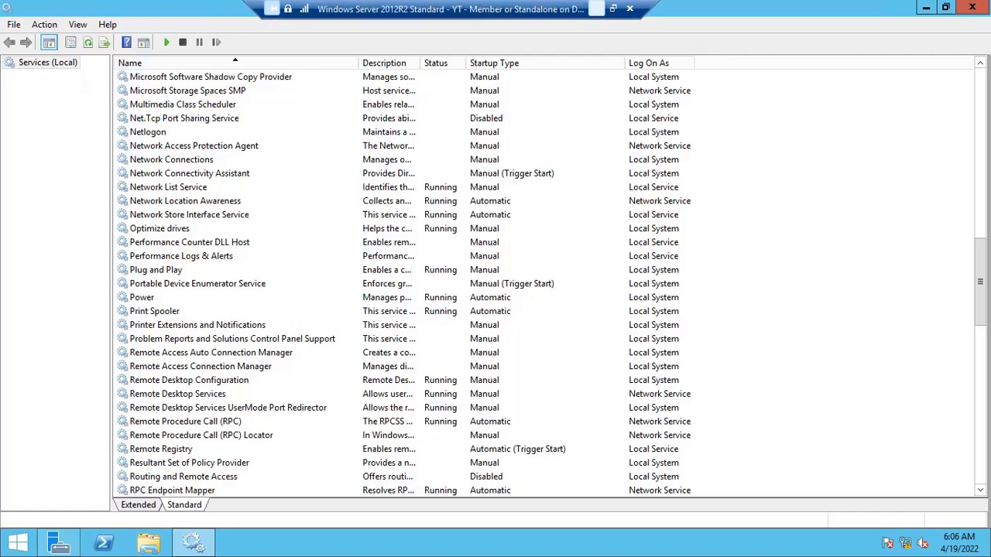
- Minimize the virtual machine connection, the Hyper-V Manager window and the Windows Tools folder window
{"action": "left_click", "coordinate": [596, 9]}
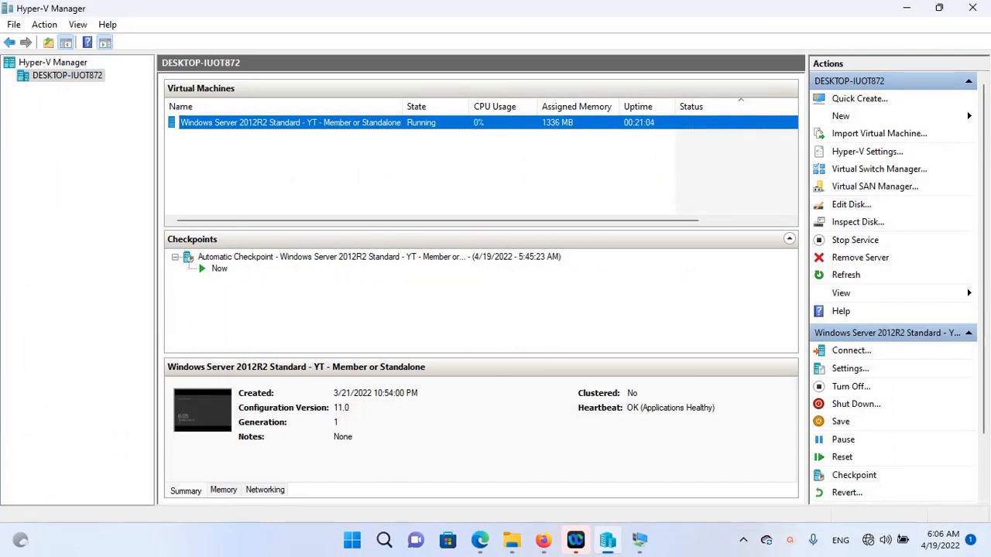
{"action": "left_click", "coordinate": [907, 10]}
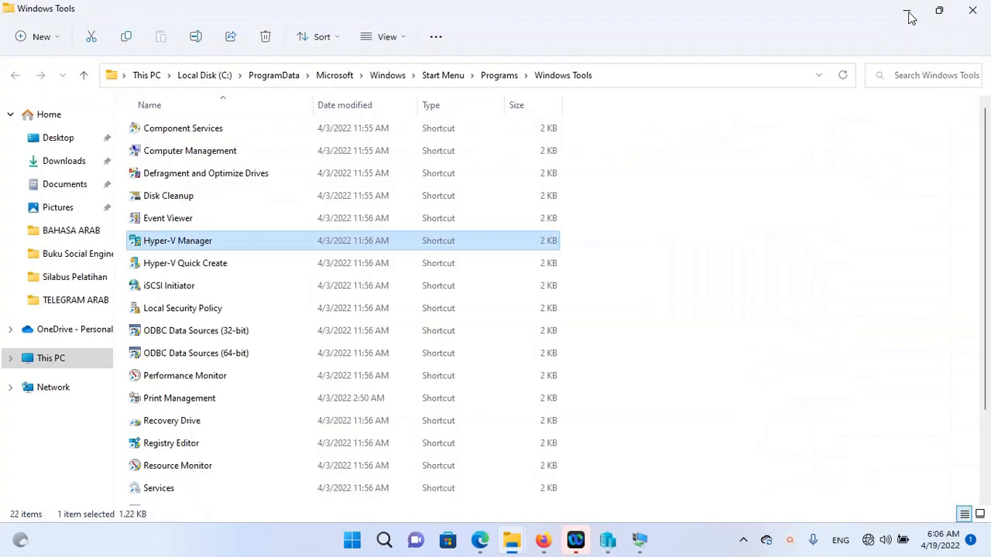
{"action": "left_click", "coordinate": [906, 14]}
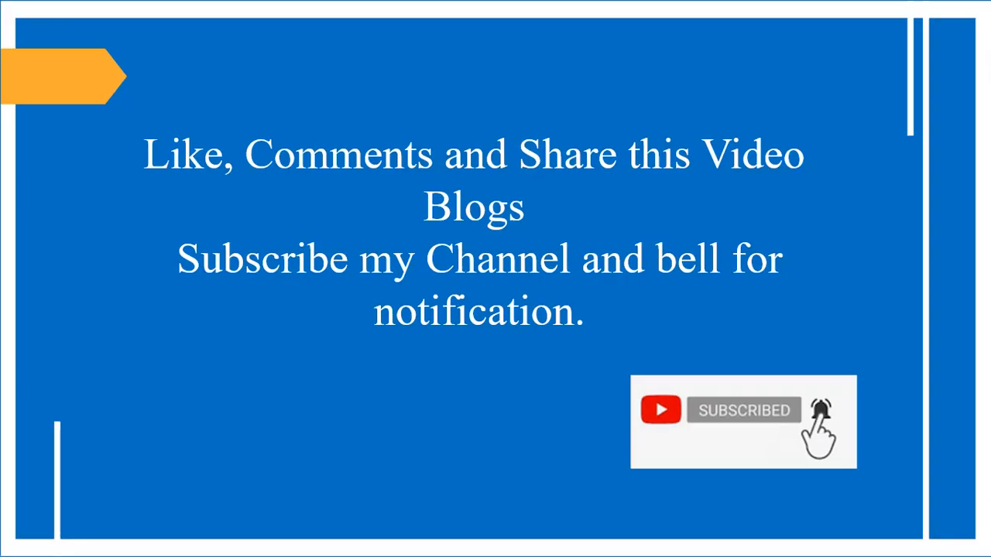